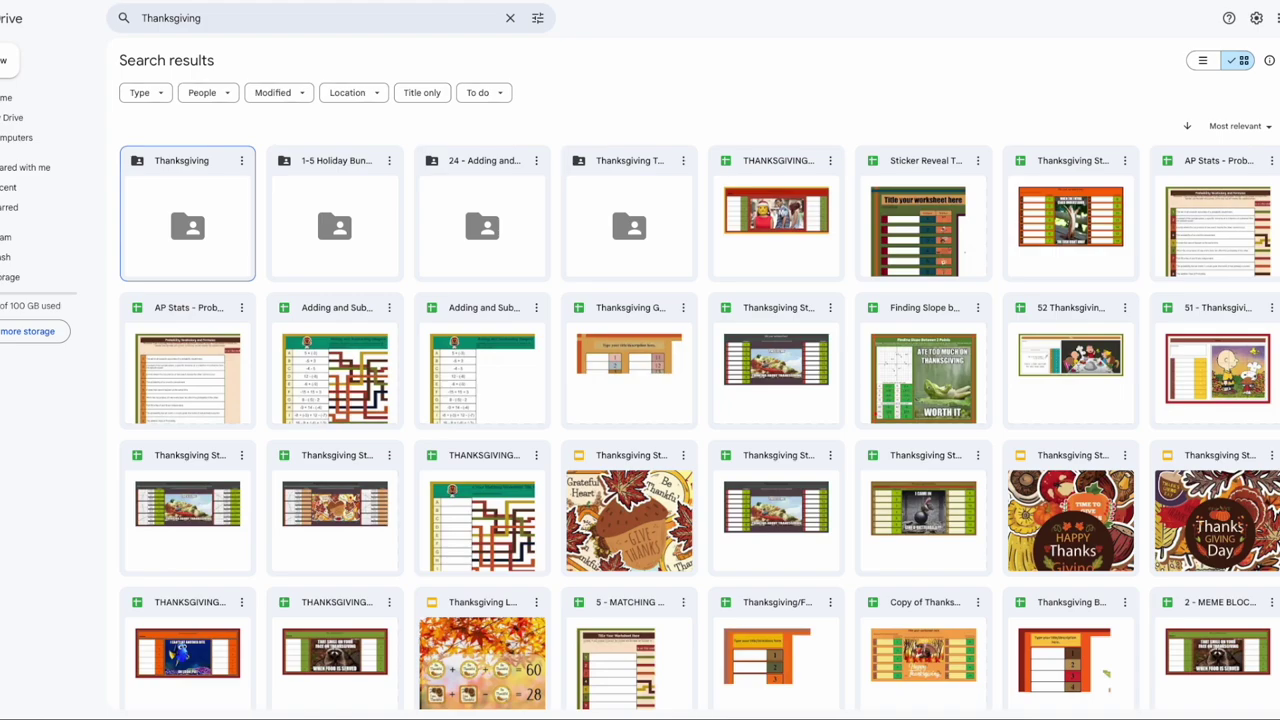
- Open the Thanksgiving sticker reveal template in its own tab
click(926, 212)
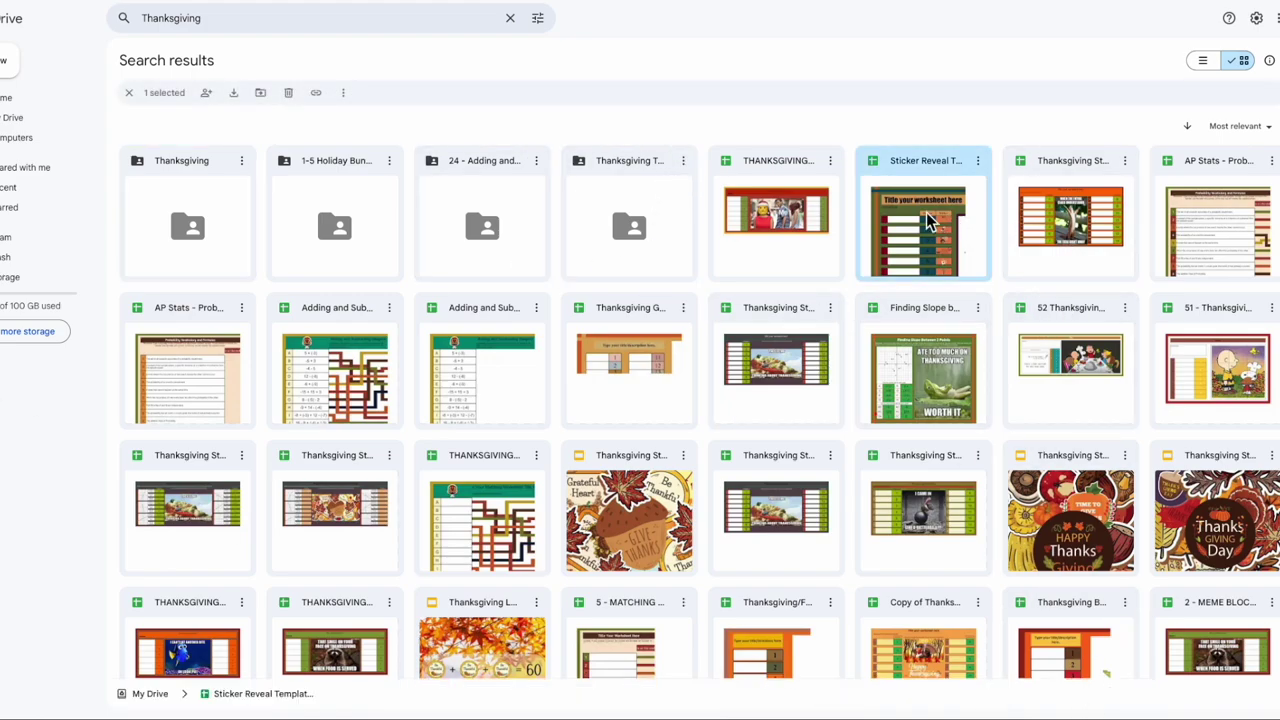
double_click(926, 212)
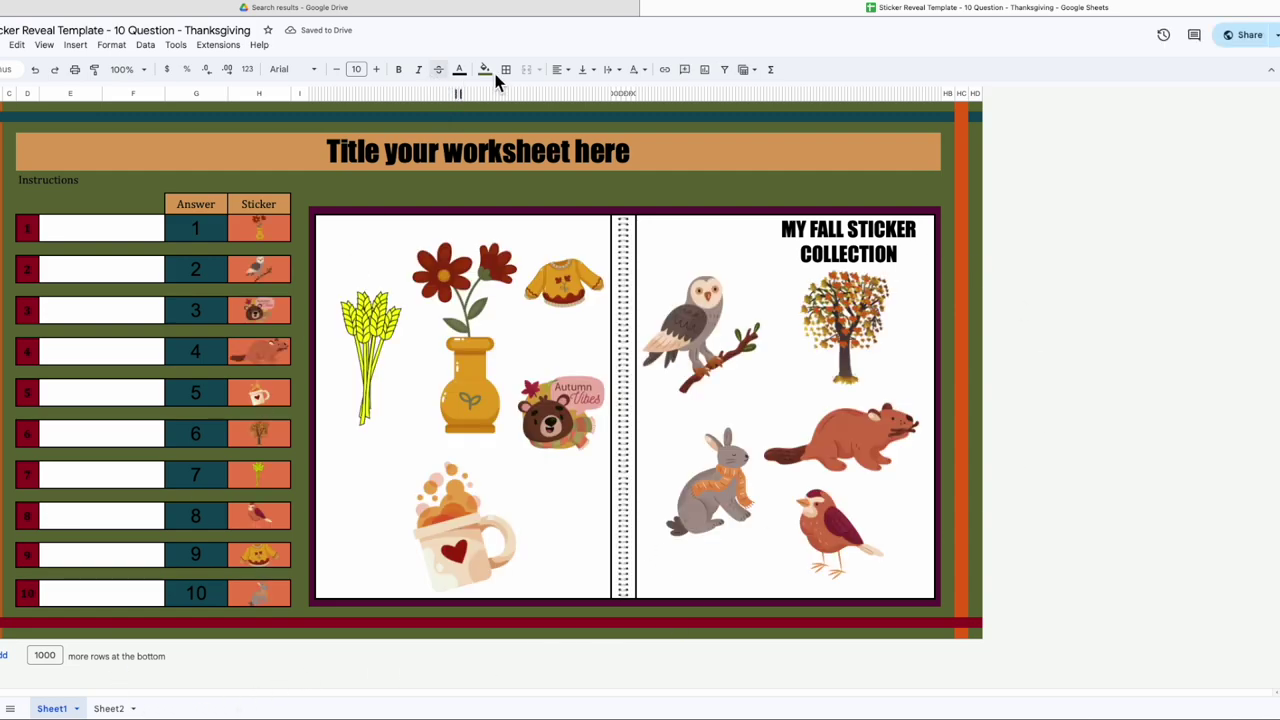
click(557, 10)
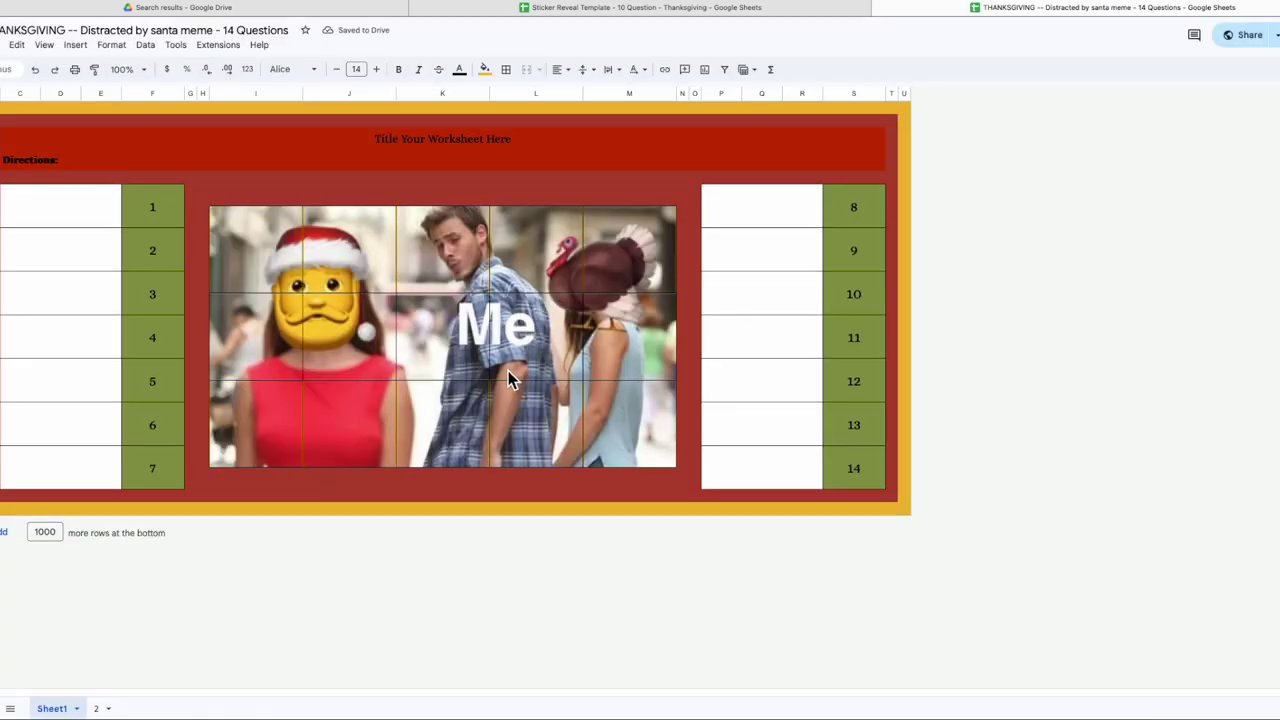
- Open the Adding and Subtracting Integers matching sheet and the Finding Slope Between 2 Points sheet
click(314, 12)
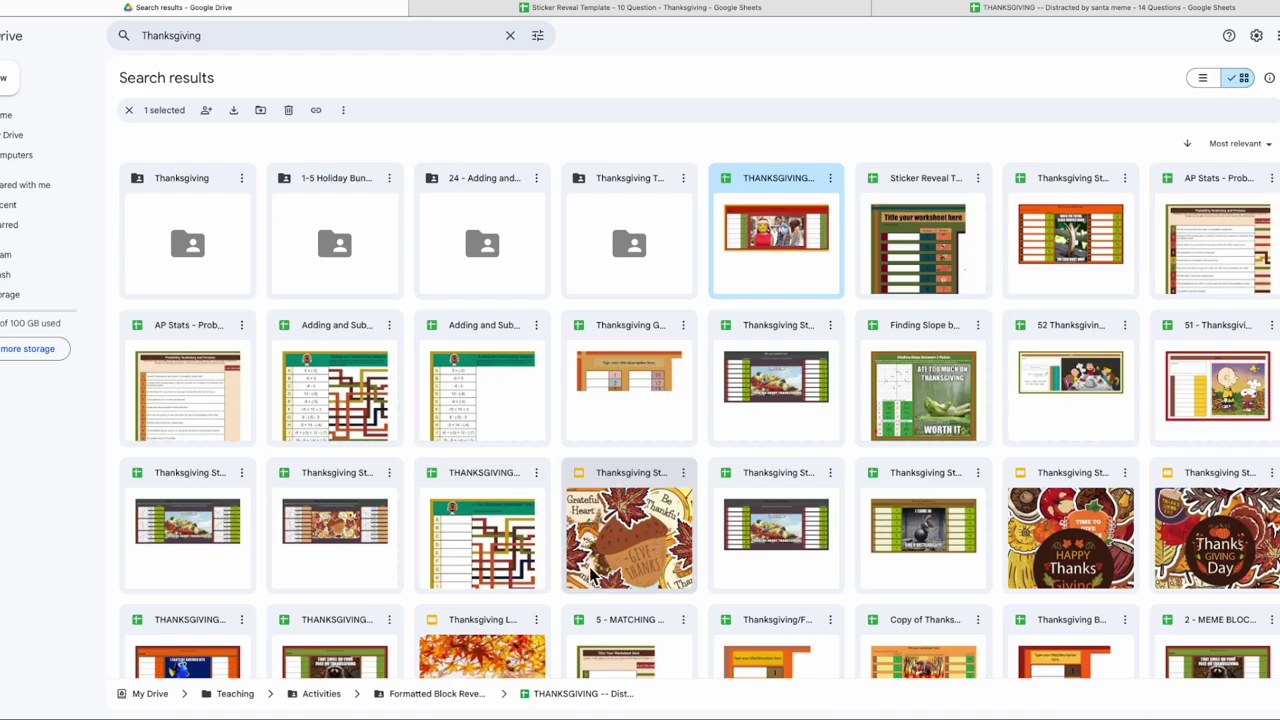
double_click(335, 390)
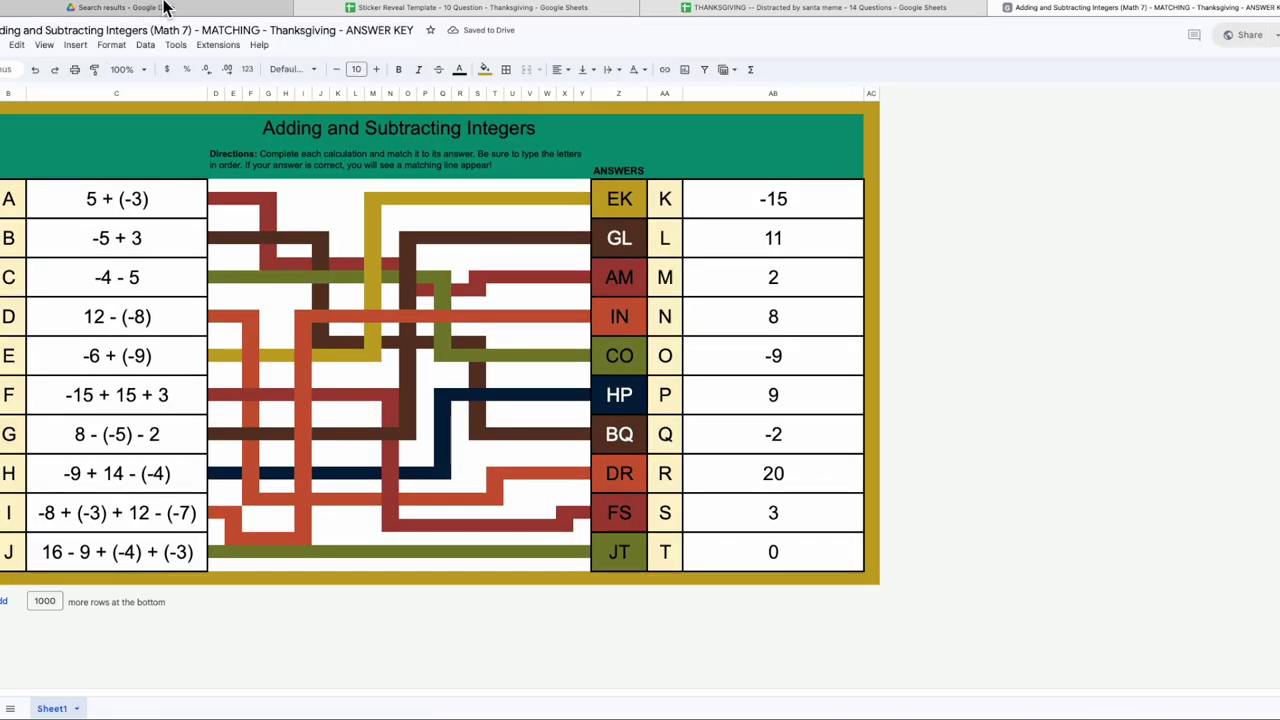
click(176, 7)
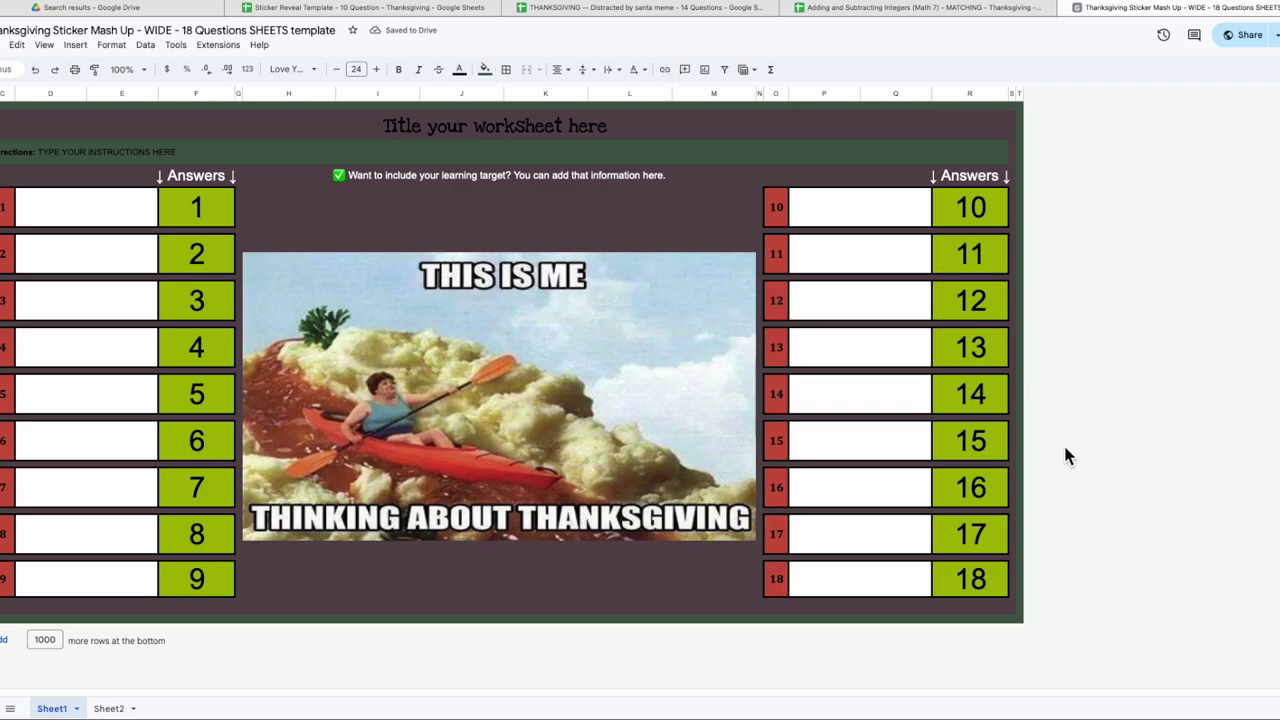
click(90, 7)
double_click(947, 390)
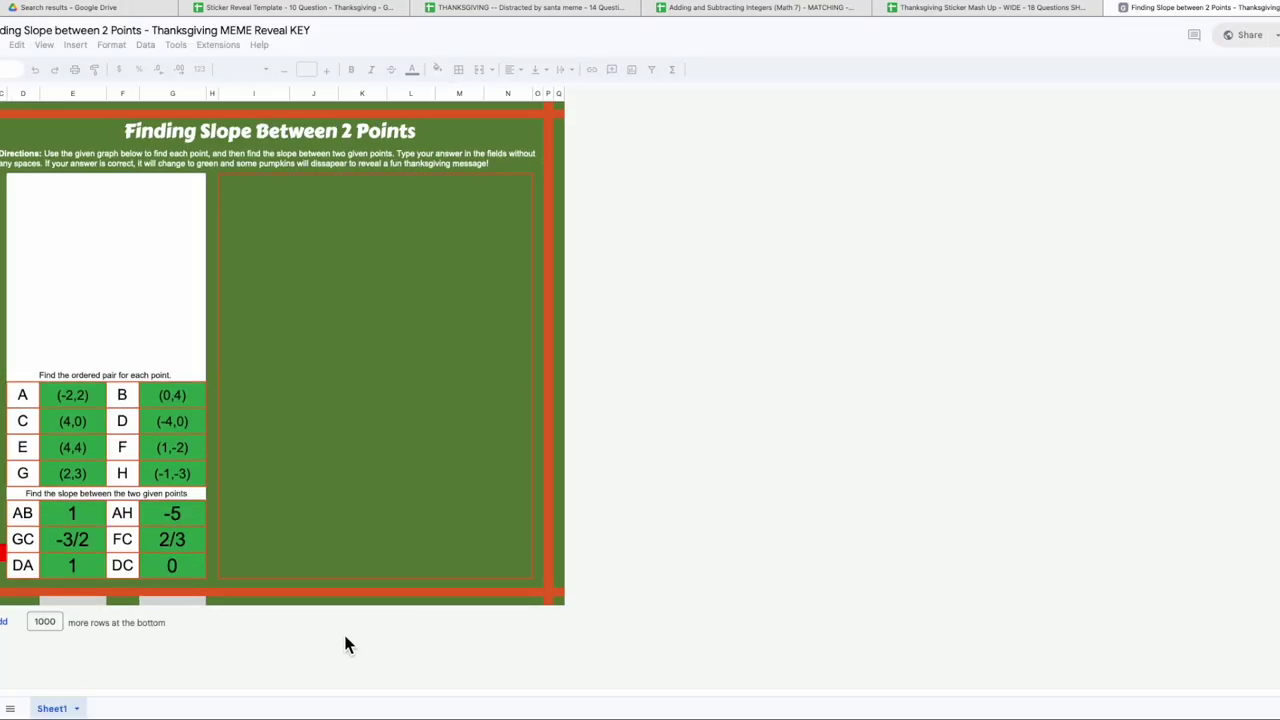